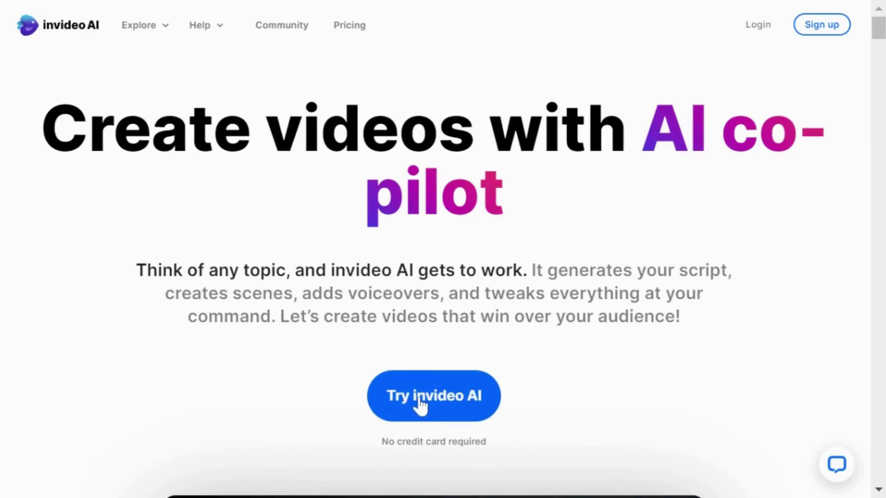
Step: Enter invideo AI through 'Try invideo AI' to reach the prompt box
click(420, 406)
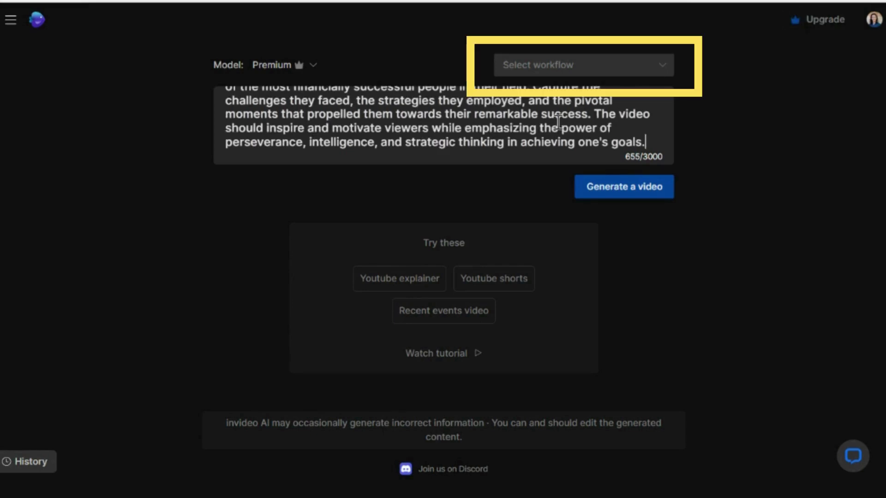
scroll(558, 122, up, 3)
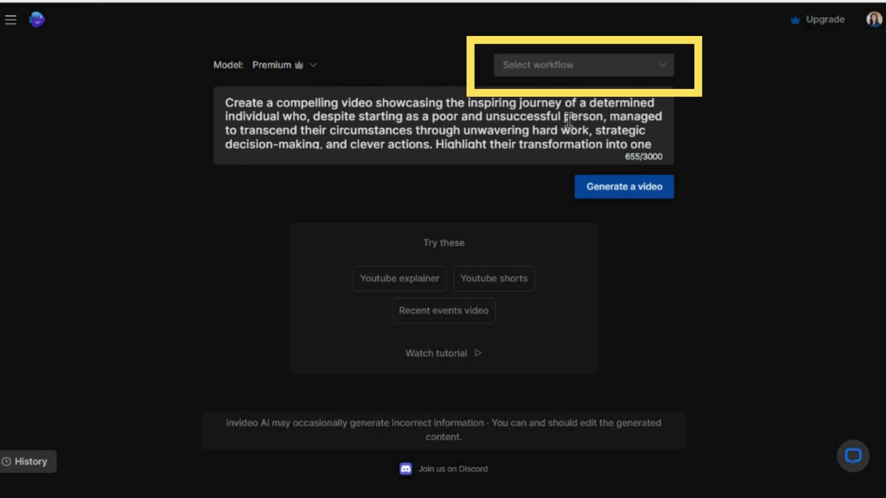
Step: Open the 'Select workflow' dropdown above the prompt box
click(662, 63)
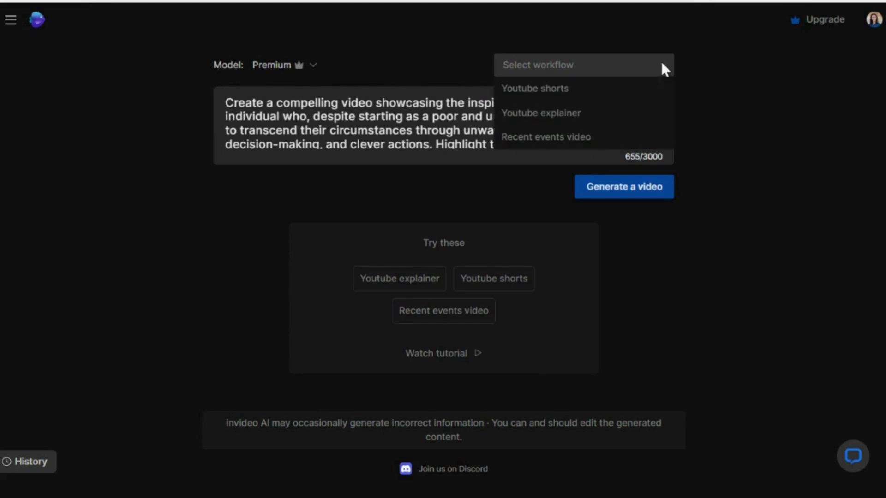
Step: Choose the YouTube explainer workflow and paste the rags-to-riches prompt as its topic
click(573, 114)
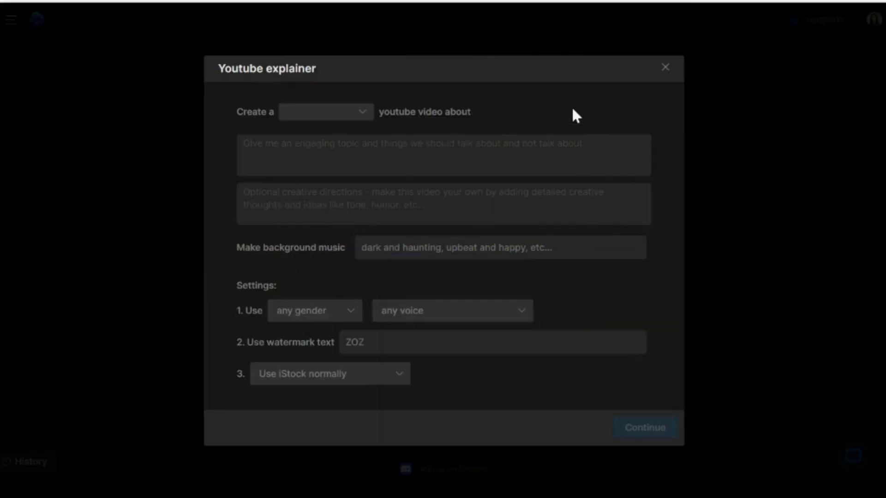
click(511, 166)
key(ctrl+v)
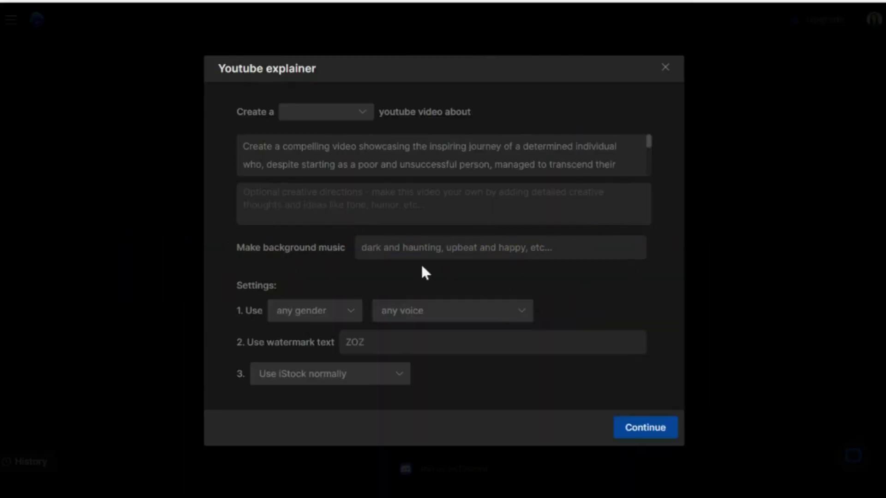
Step: Set the narrator to a male, clear American voice
click(350, 309)
click(306, 358)
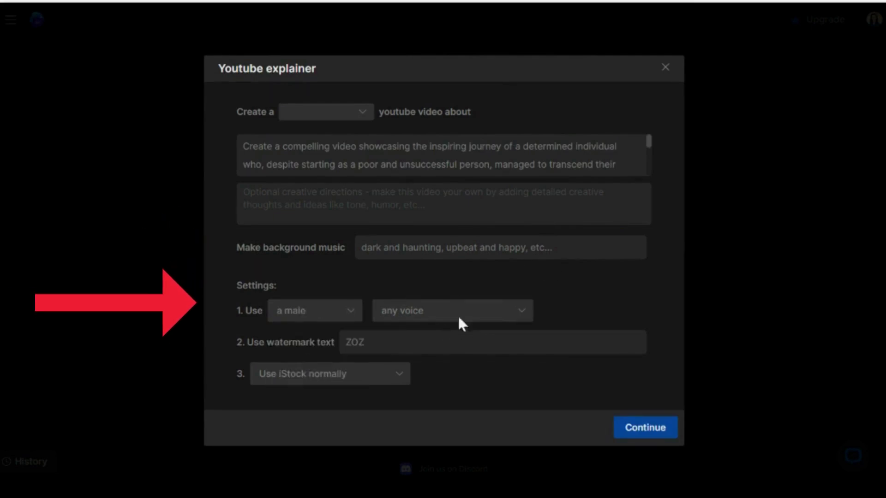
click(524, 310)
click(463, 361)
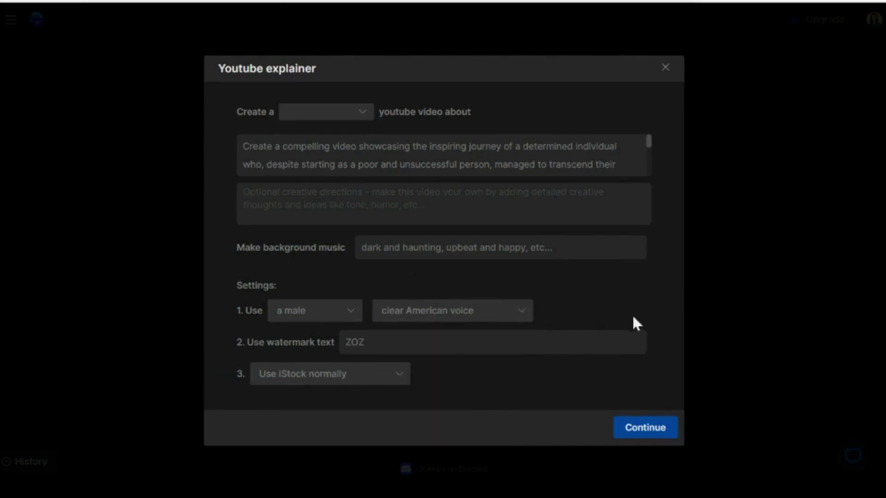
Step: Keep normal stock media usage, set the length to 1 minute, and continue
click(404, 377)
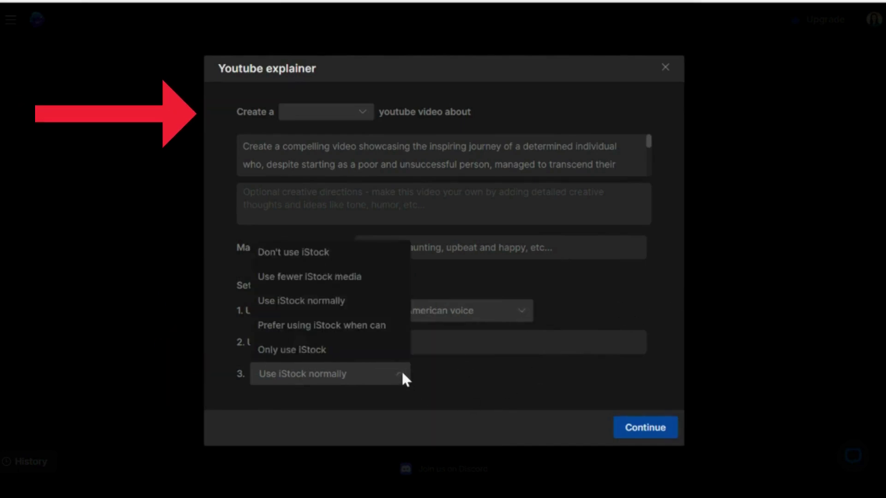
click(404, 377)
click(359, 111)
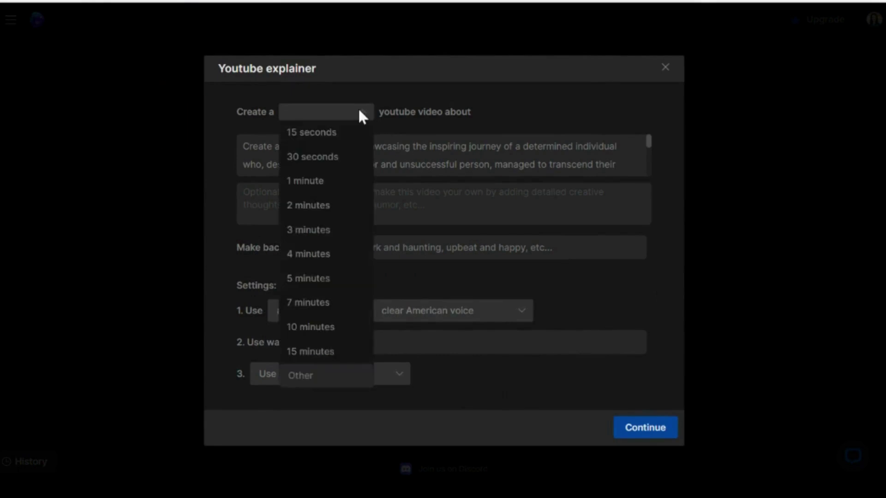
click(320, 191)
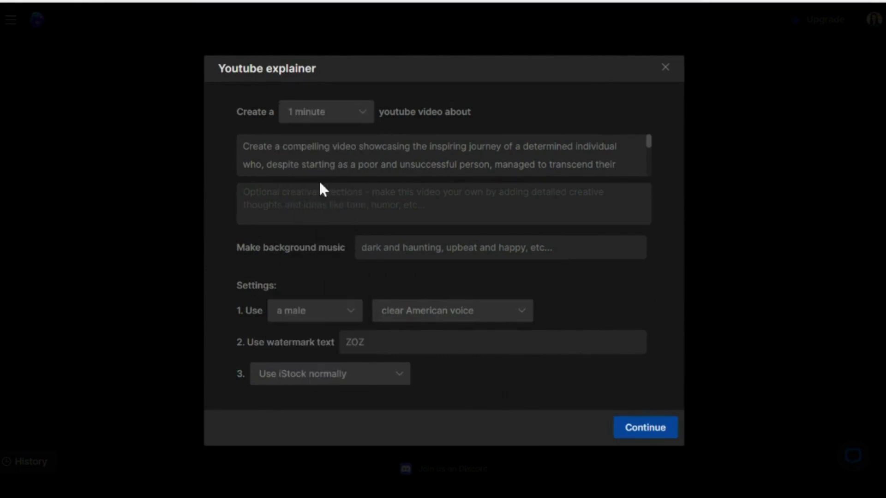
click(644, 429)
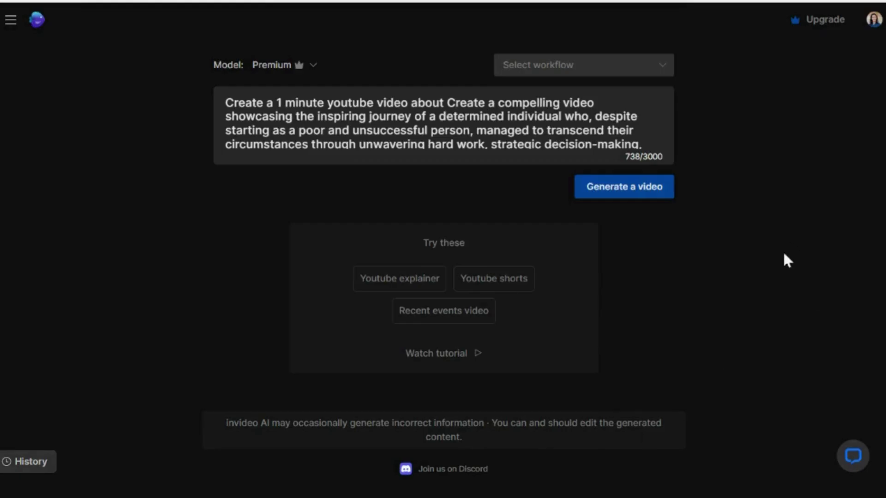
Step: Generate the 'From Rags to Riches' video and play it in the preview player
click(625, 192)
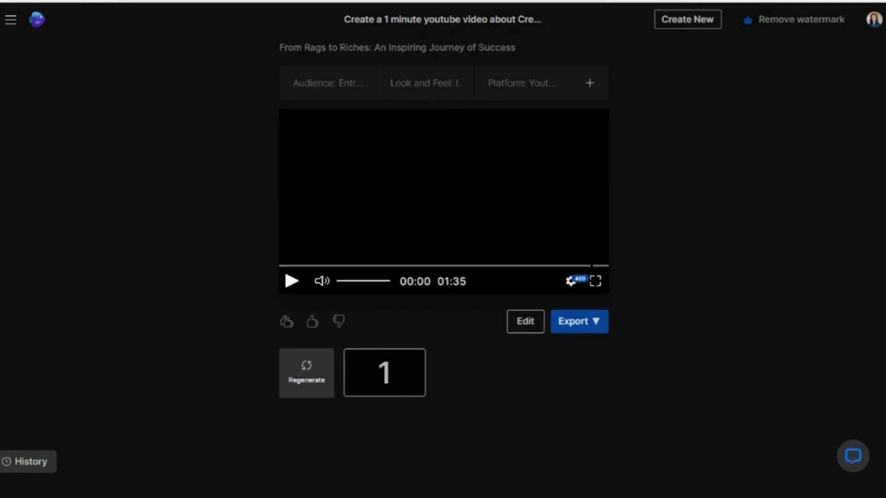
click(291, 309)
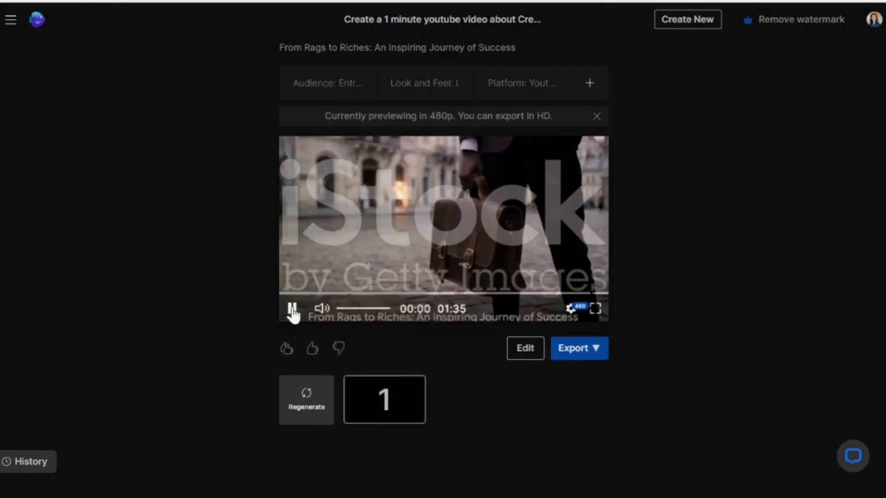
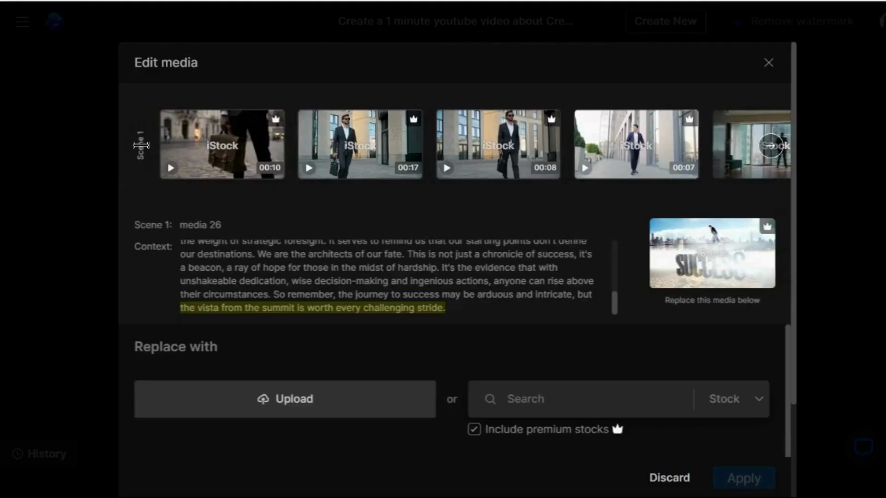
Step: Browse two more pages of alternative clips for scene 1, then review the narration script
click(770, 146)
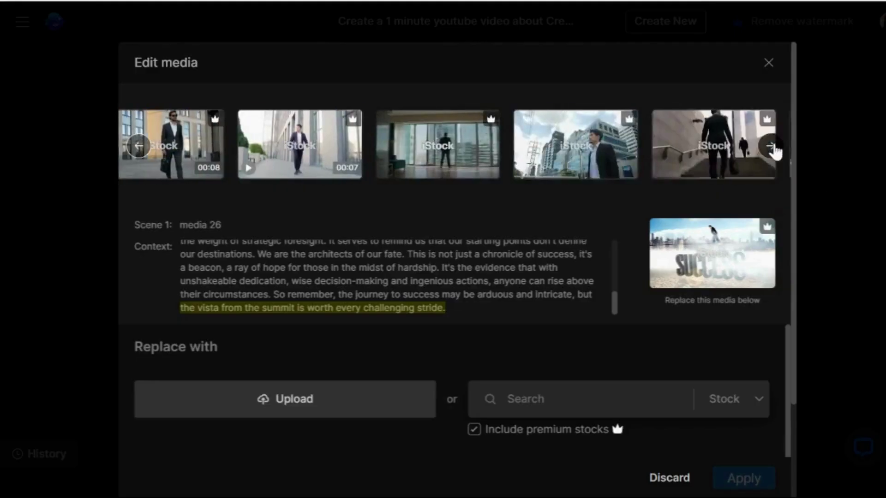
click(770, 146)
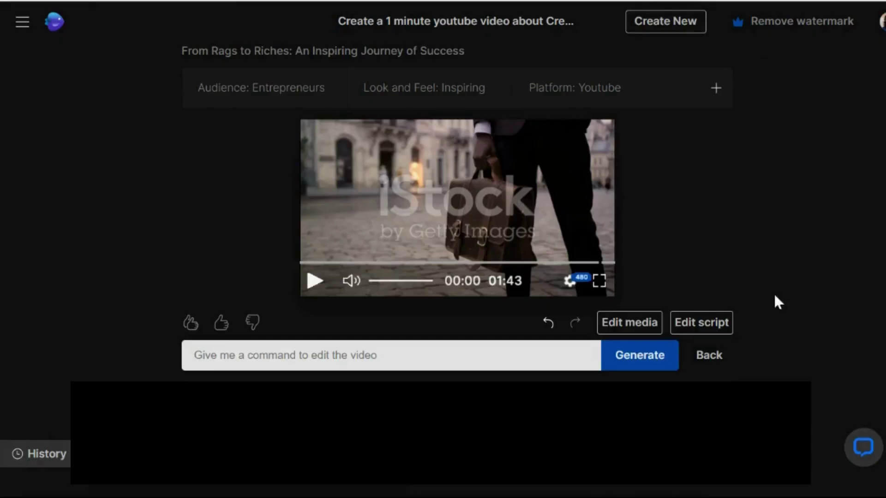
click(698, 323)
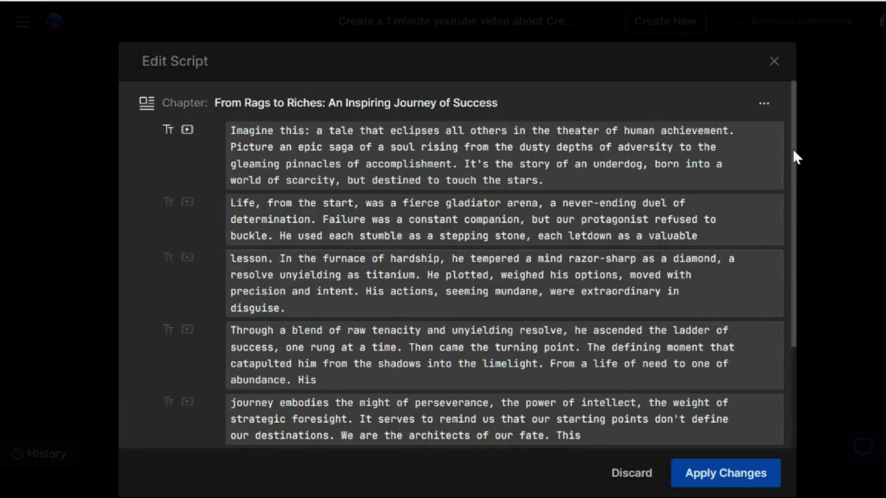
scroll(793, 159, down, 2)
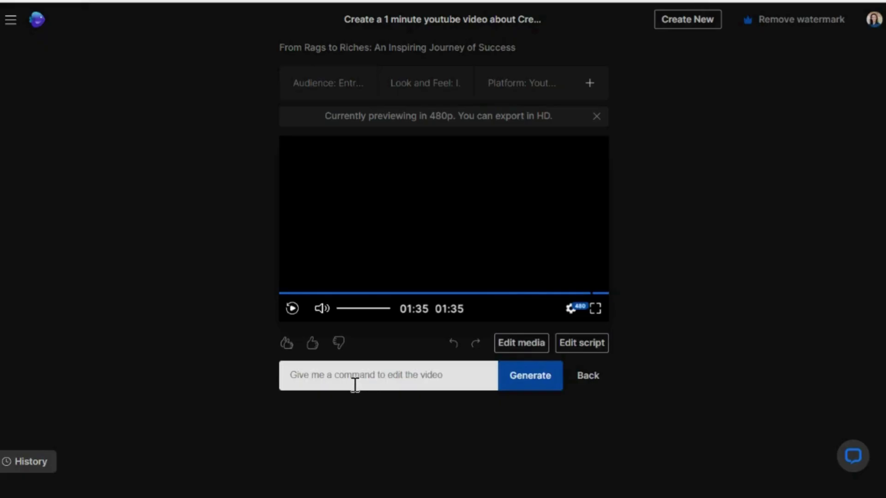
Step: Start an edit command in the prompt box asking for a female voice
click(355, 386)
text(d)
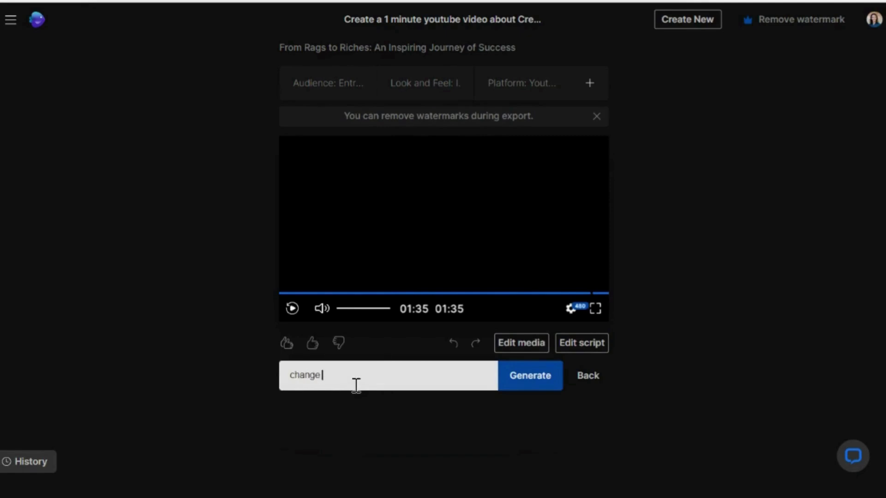
text(fem)
text(ale voice)
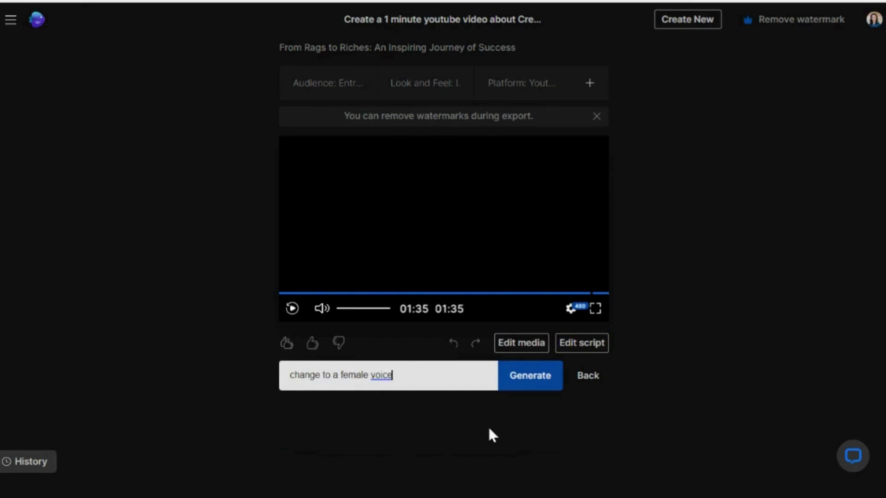
Step: Submit the 'change to a female voice' request to regenerate the video
click(528, 381)
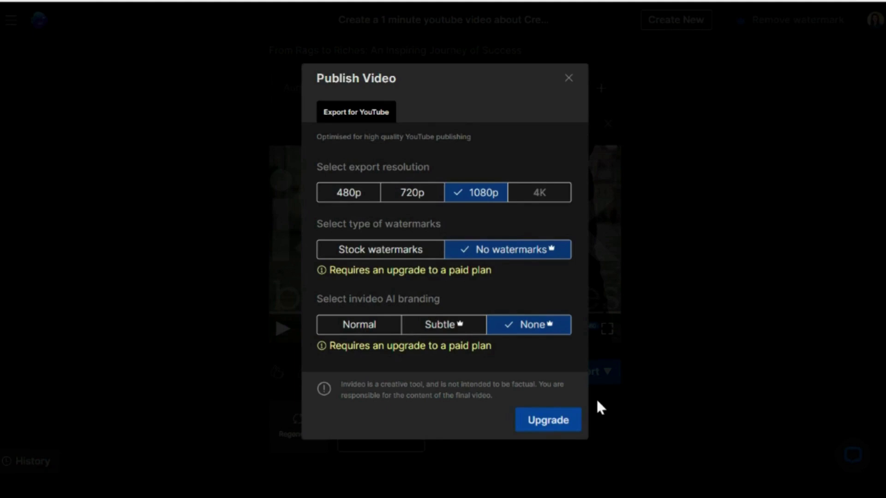
Step: Export the video at 1080p with Stock watermarks and Normal branding
click(399, 255)
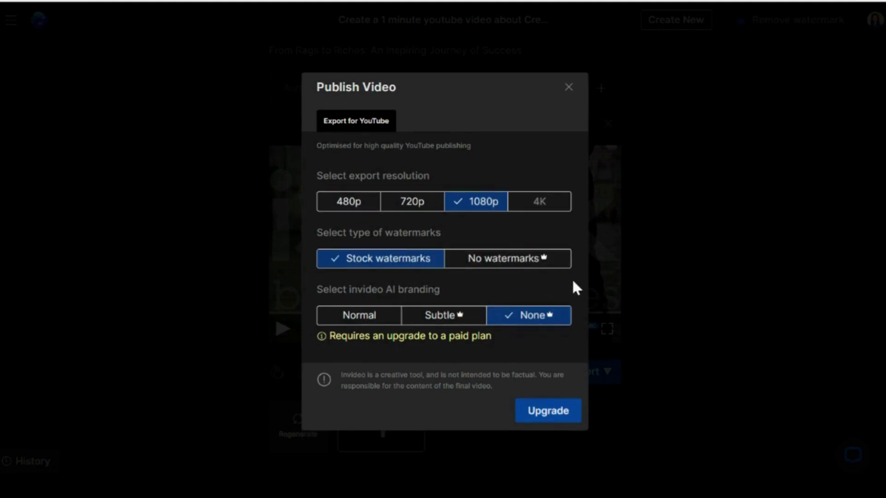
click(374, 319)
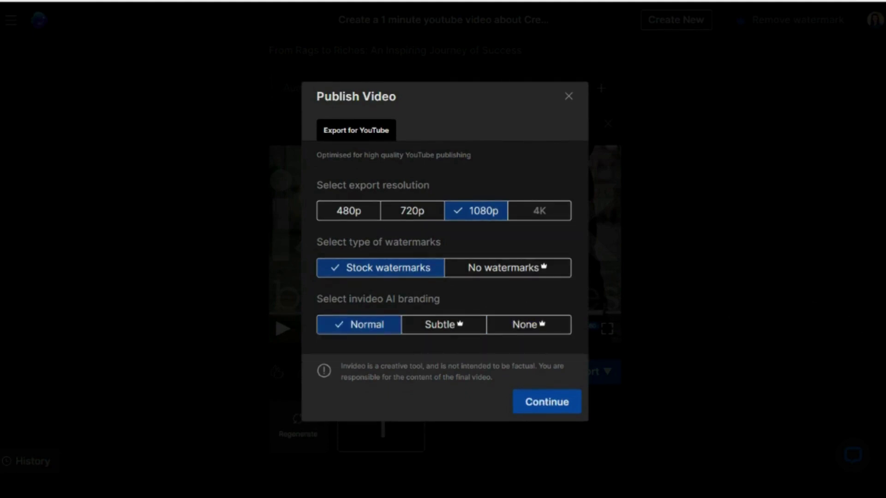
click(536, 405)
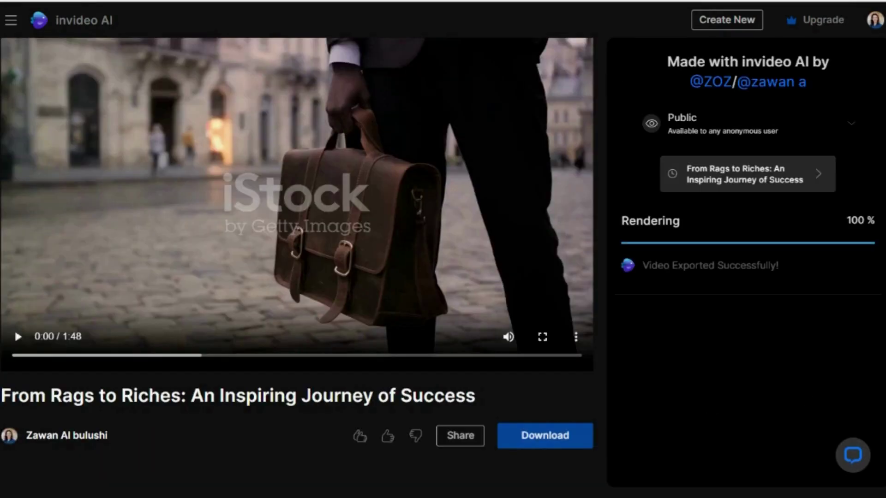
Step: Open the Share dialog for the finished video to get its public watch link
click(455, 436)
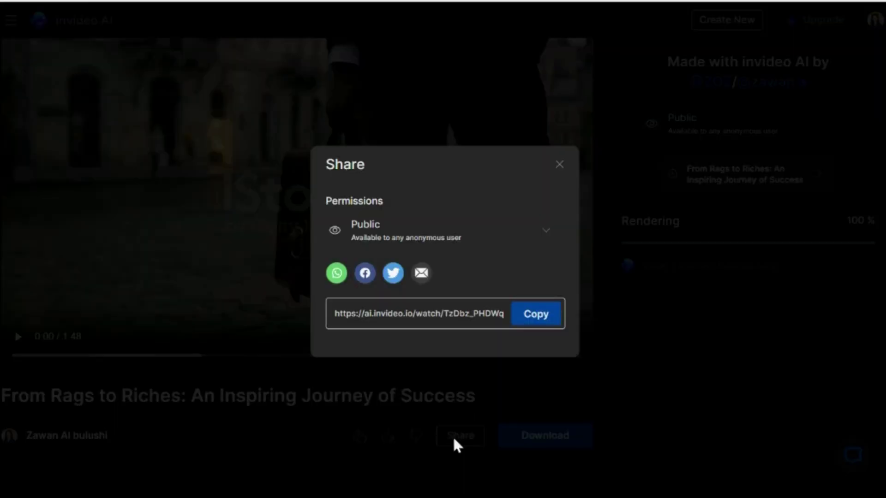